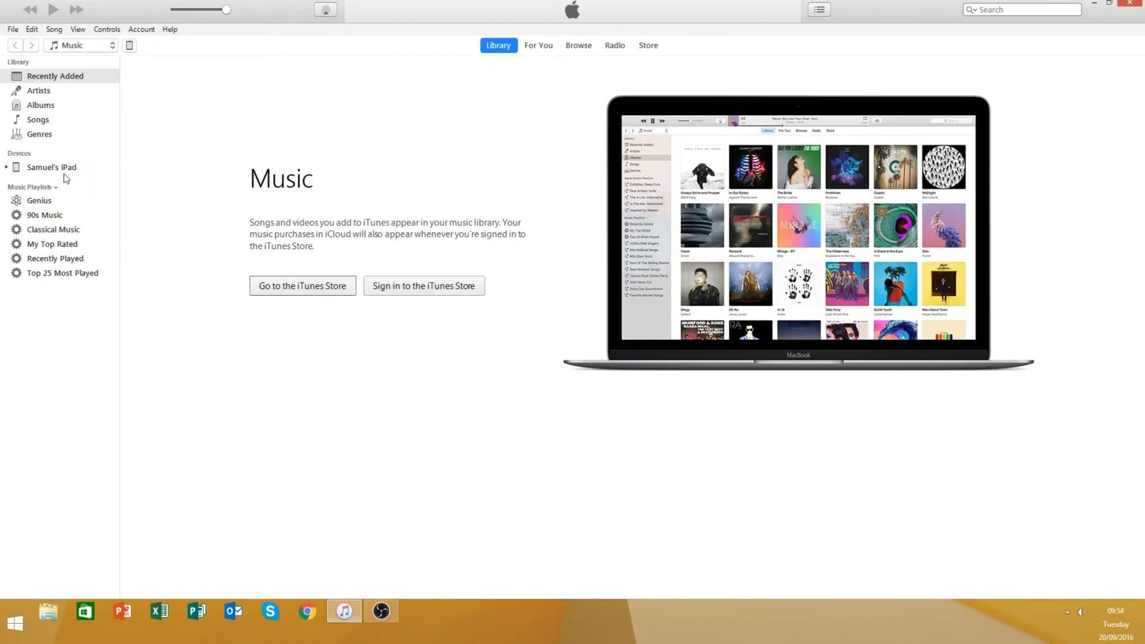
- Open the connected iPad's photo sync settings
click(130, 46)
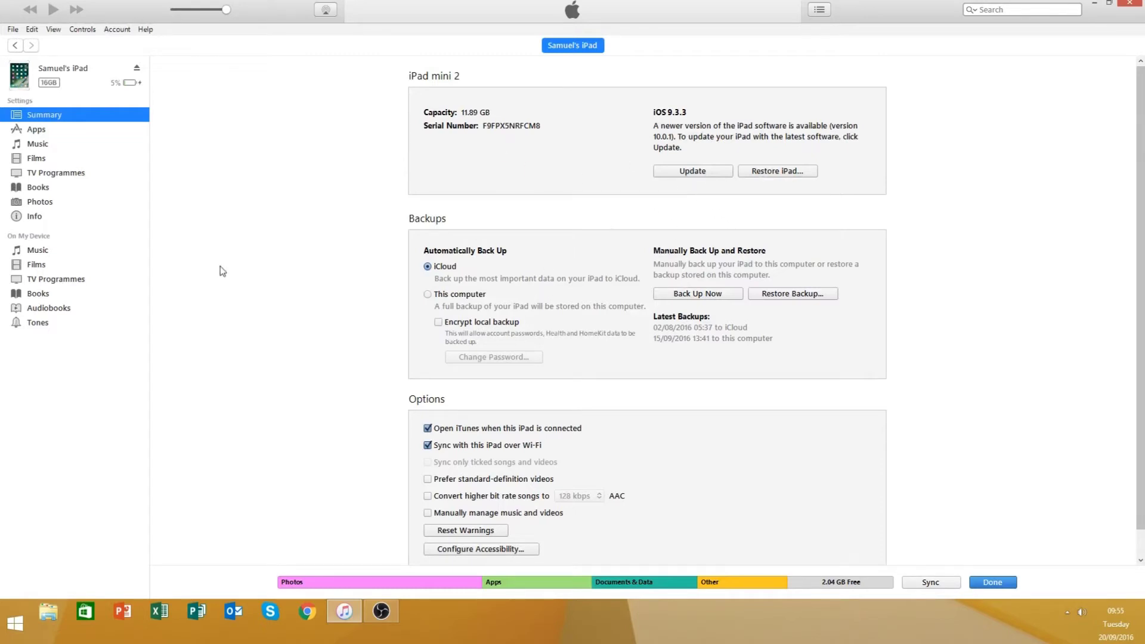
click(53, 205)
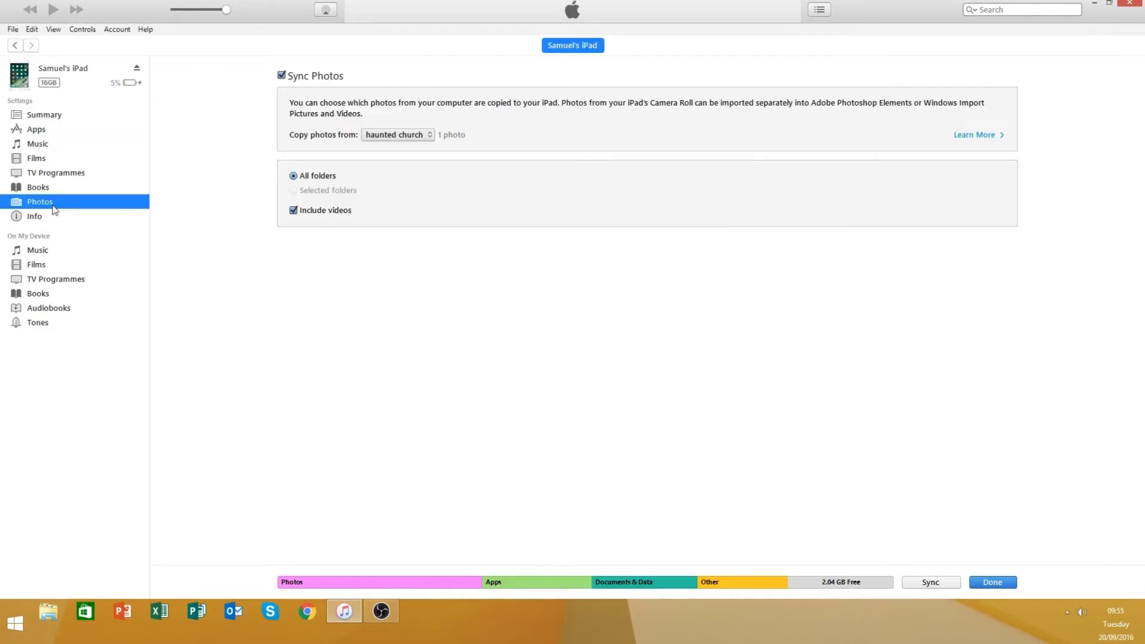
click(383, 136)
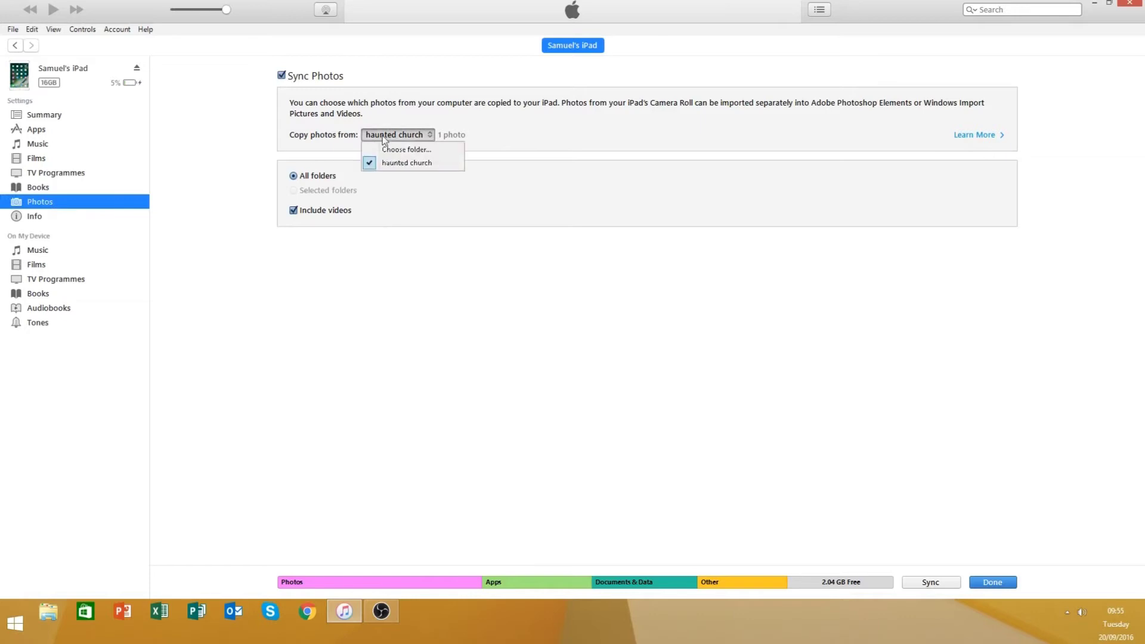
click(388, 149)
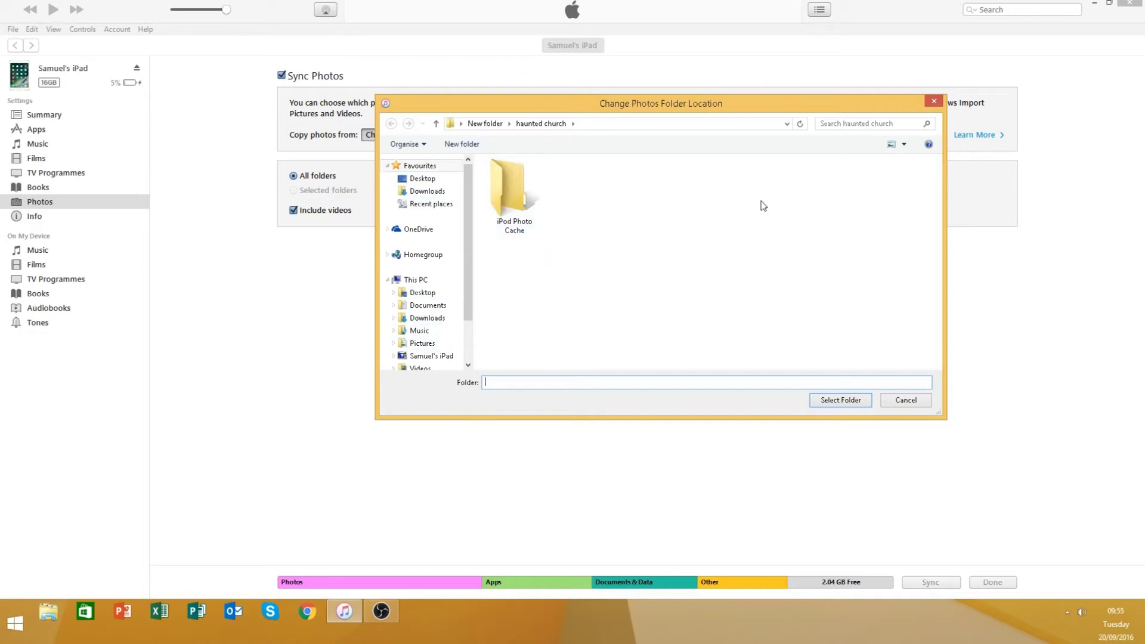
click(934, 101)
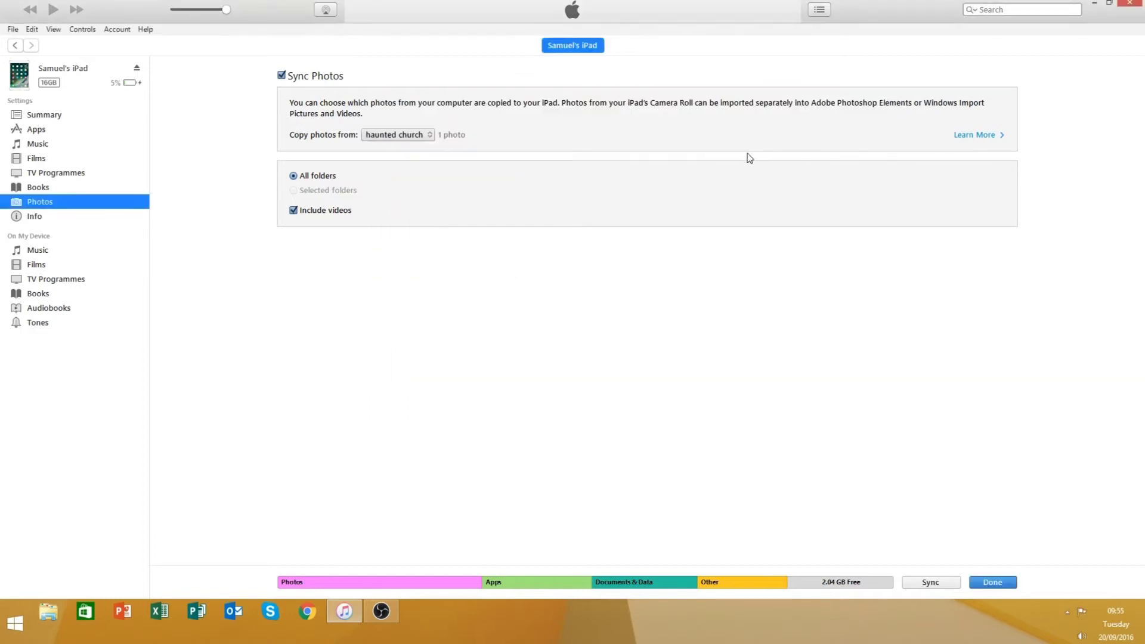
- Start choosing the folder to copy photos from and browse to the computer's Desktop
click(429, 138)
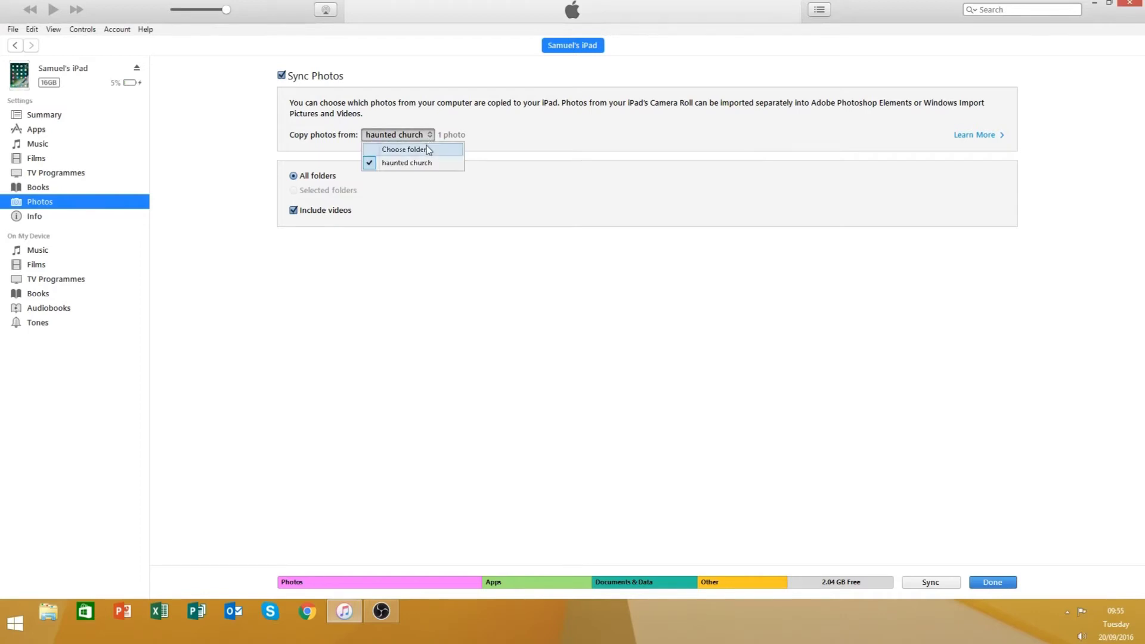
click(417, 149)
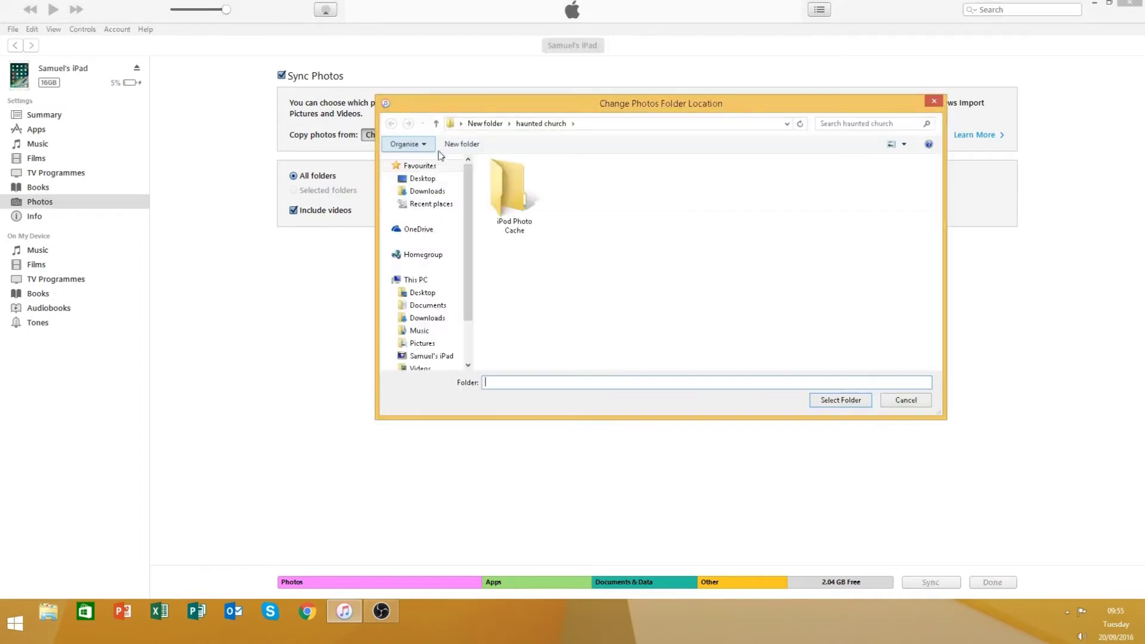
click(434, 344)
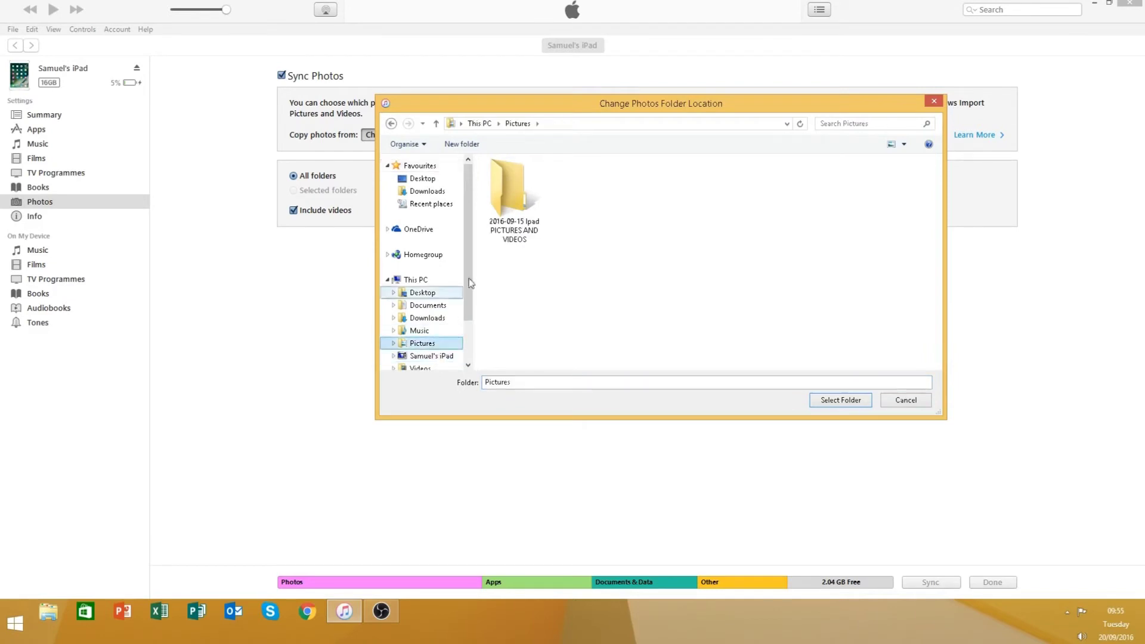
click(420, 292)
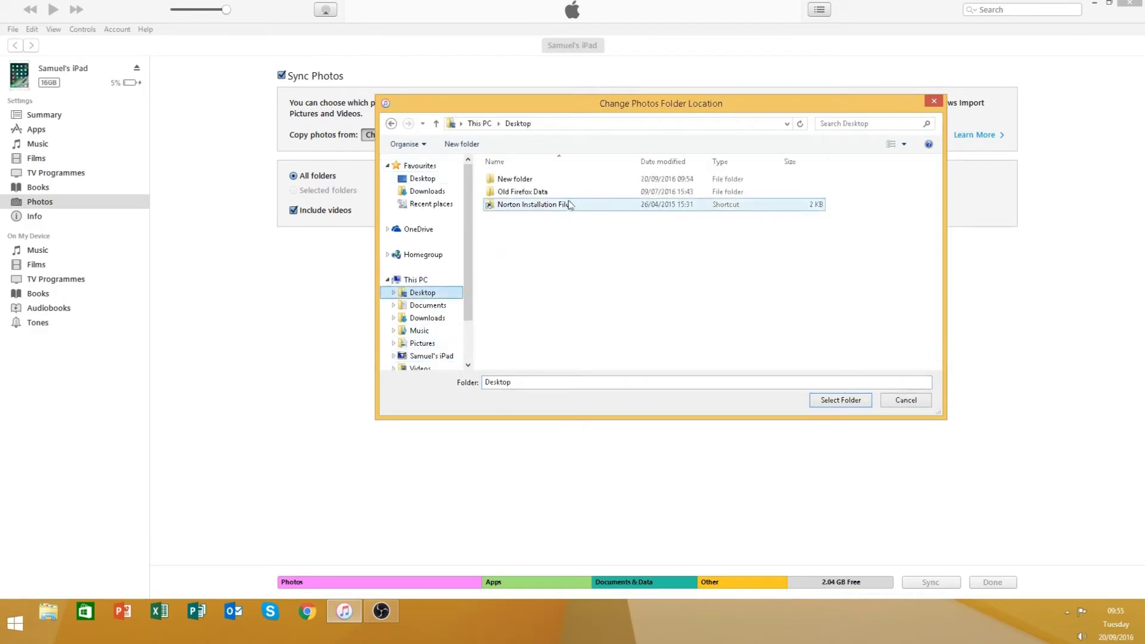
click(565, 191)
double_click(564, 191)
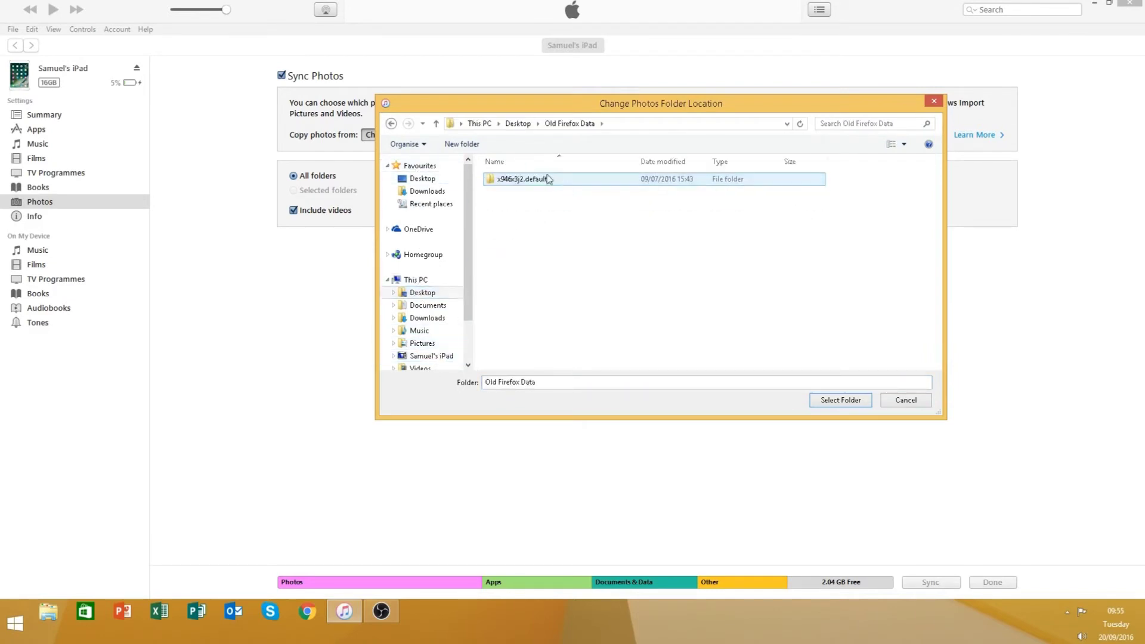
click(391, 124)
- Set the haunted church folder inside New folder as the photo source and sync the iPad
click(500, 182)
double_click(500, 185)
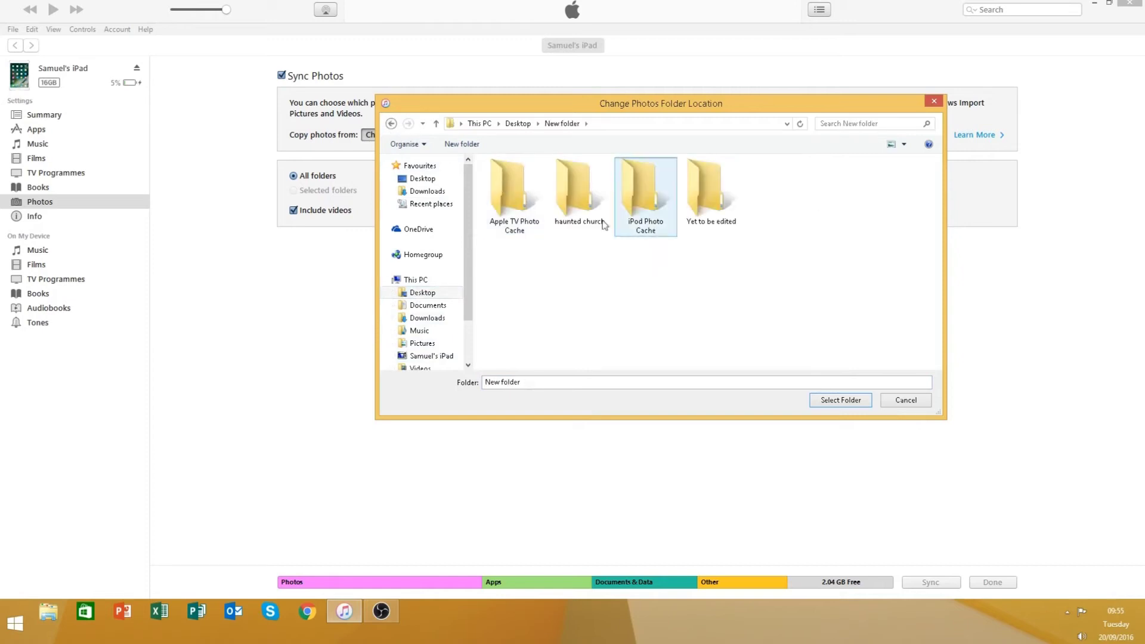
click(582, 217)
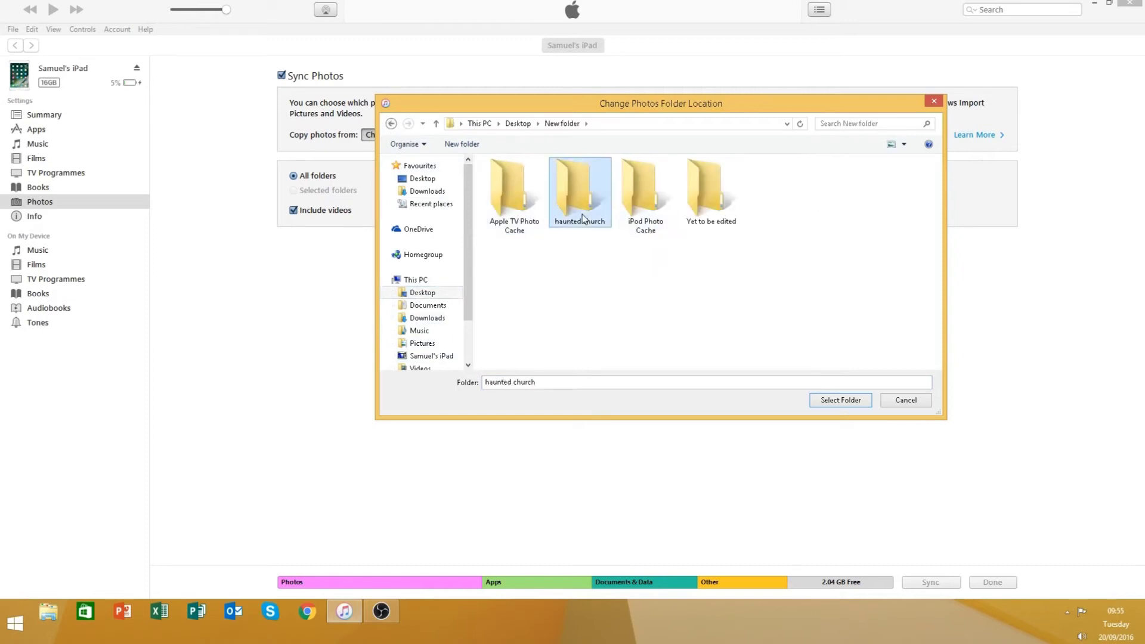
click(853, 404)
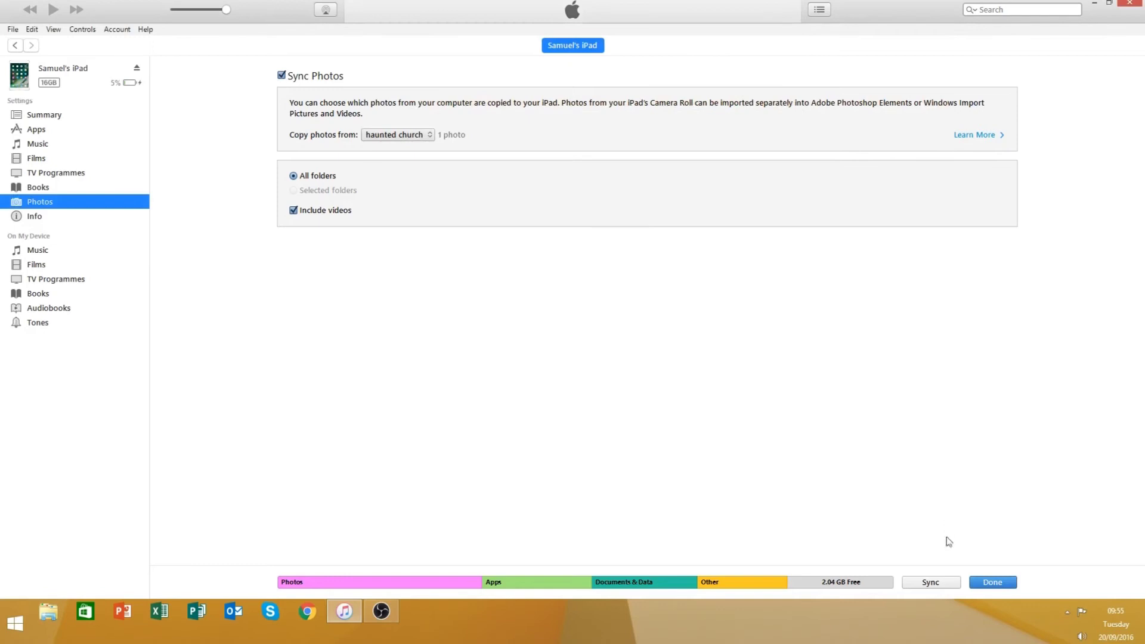
click(949, 584)
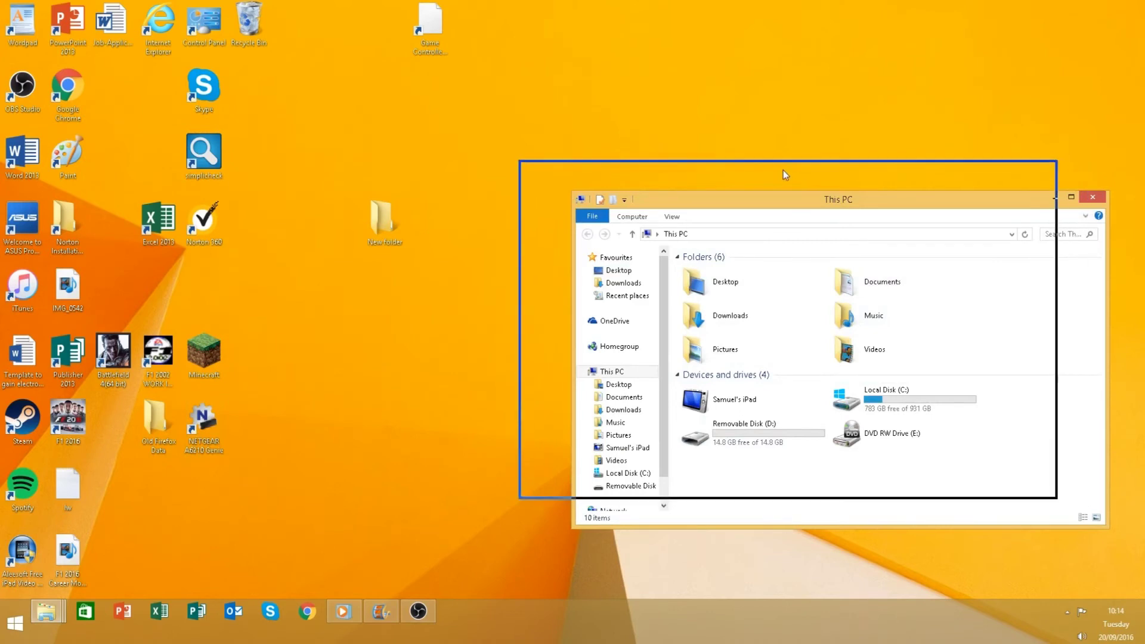
- In File Explorer, open the 100APPLE folder under DCIM in the iPad's Internal Storage
drag(778, 174, 725, 154)
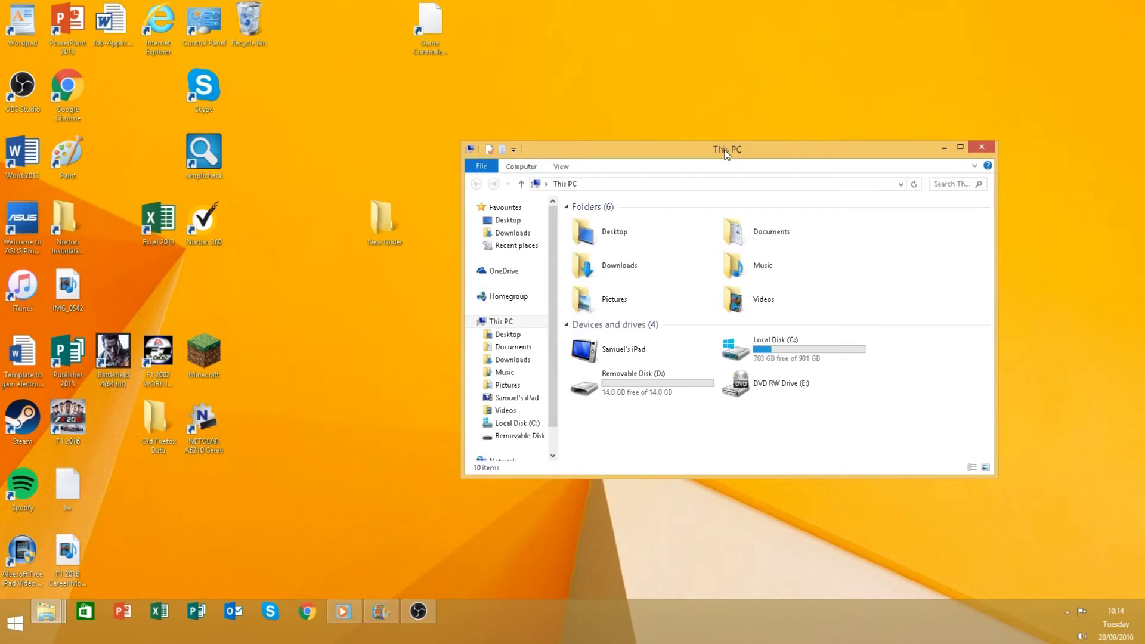
double_click(683, 361)
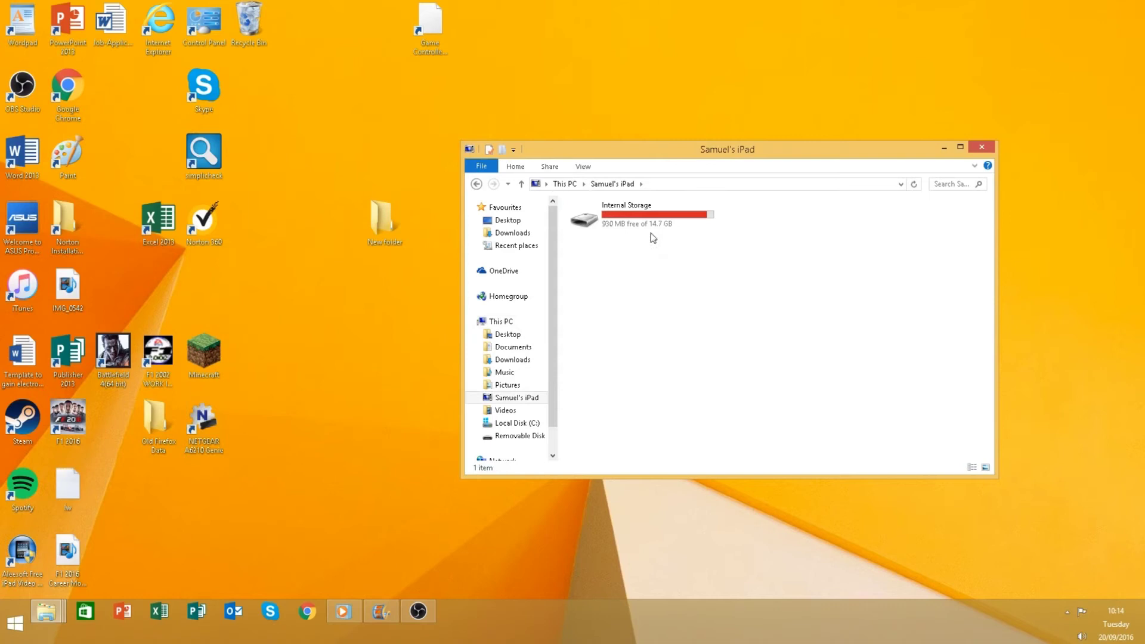
double_click(651, 225)
double_click(650, 223)
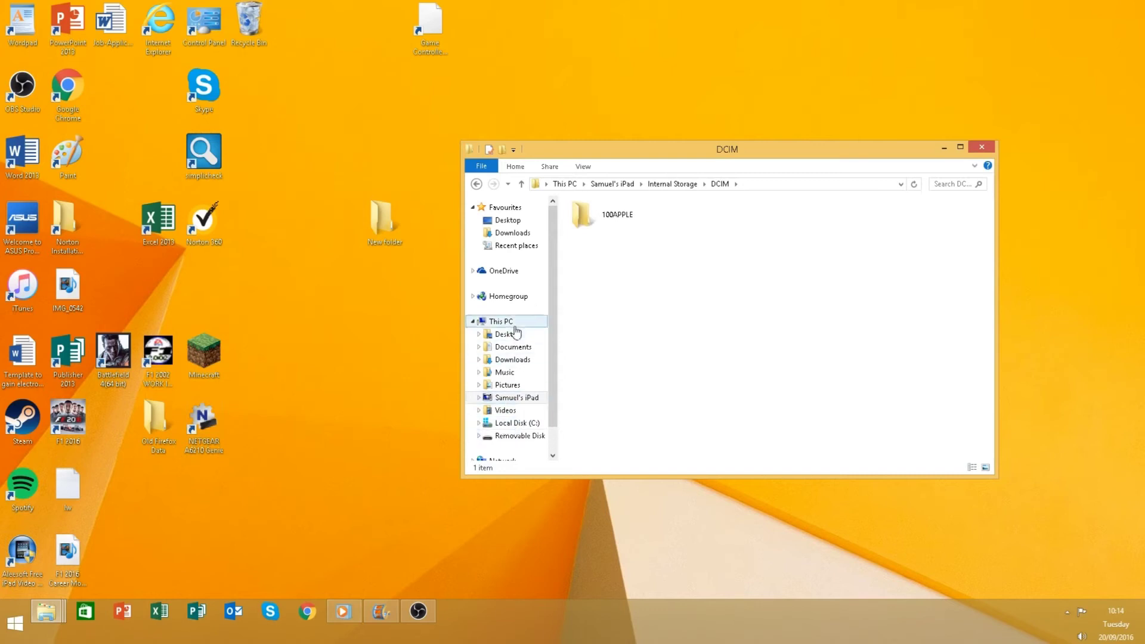
double_click(630, 224)
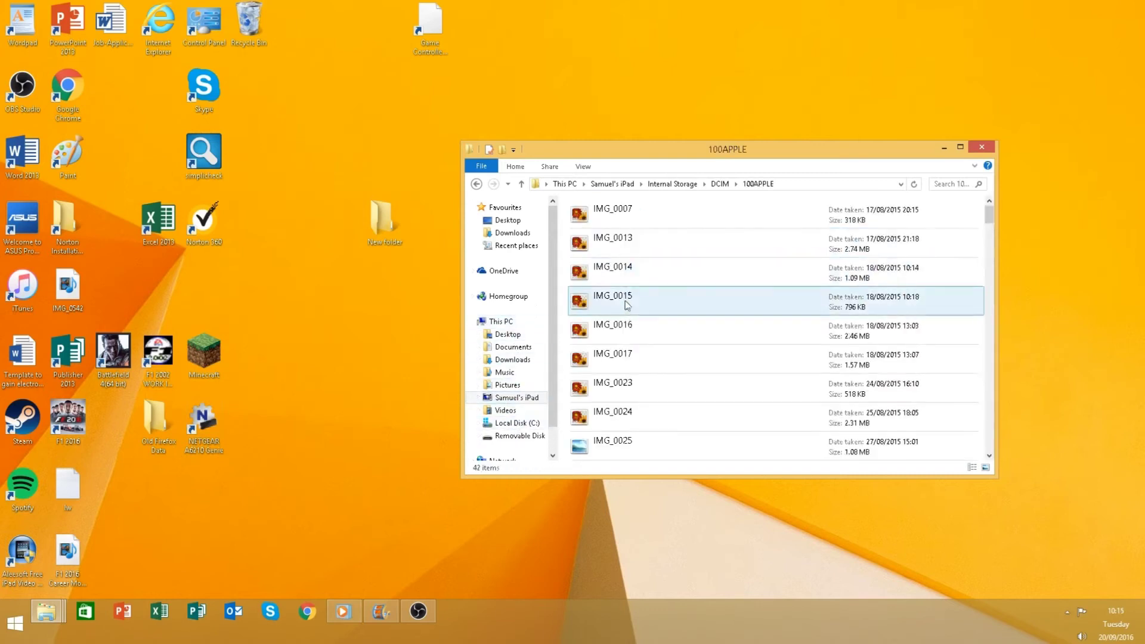
- Return to the iPad's root and reopen its 100APPLE folder through Internal Storage and DCIM
click(515, 398)
click(652, 218)
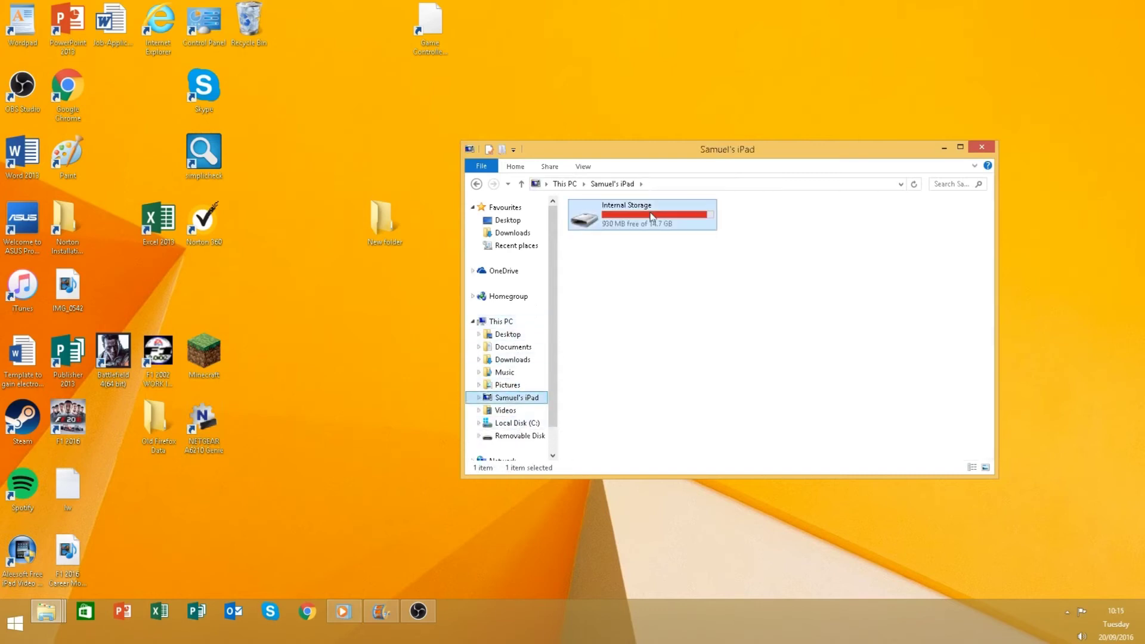
double_click(652, 219)
double_click(651, 224)
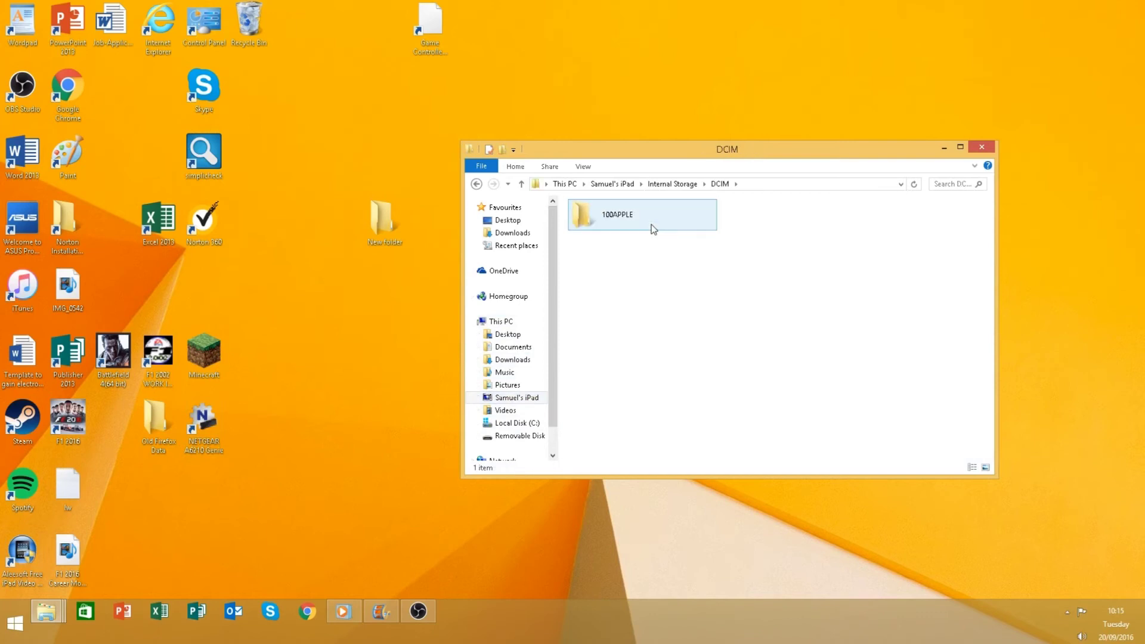
double_click(652, 224)
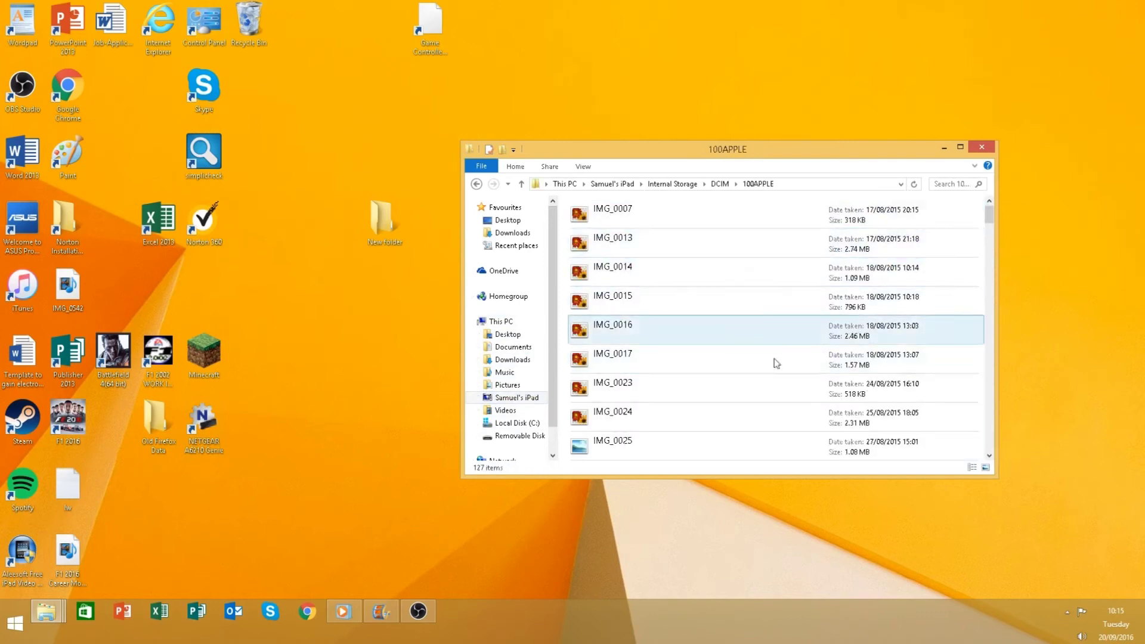
- Copy the video IMG_0534 from the iPad's 100APPLE folder to an empty area of the desktop
scroll(776, 363, down, 20)
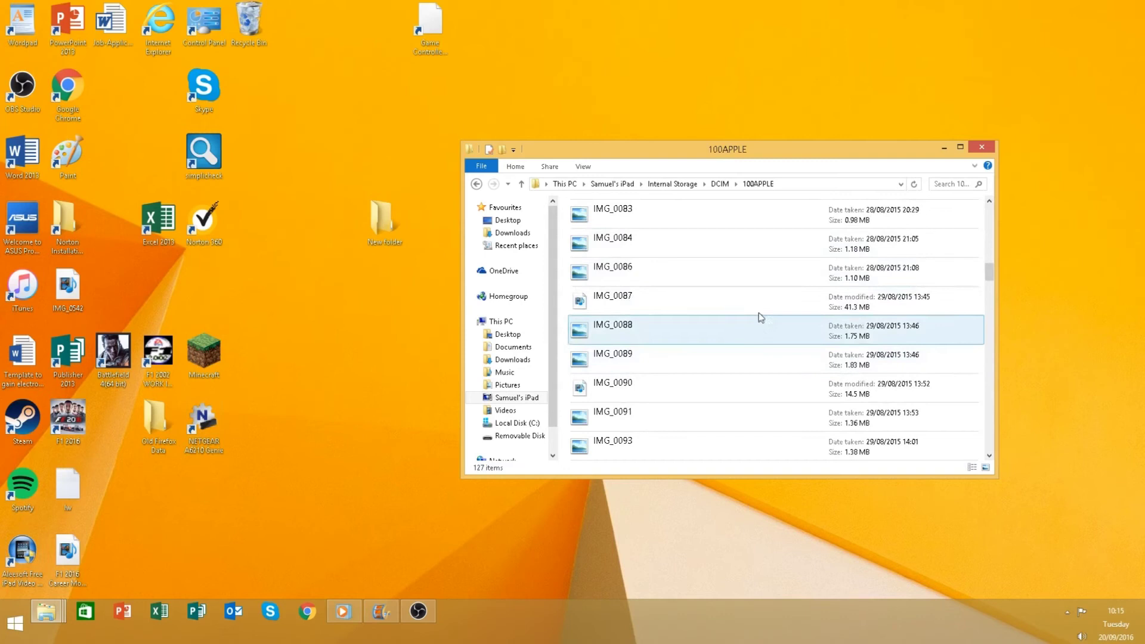
scroll(757, 309, down, 7)
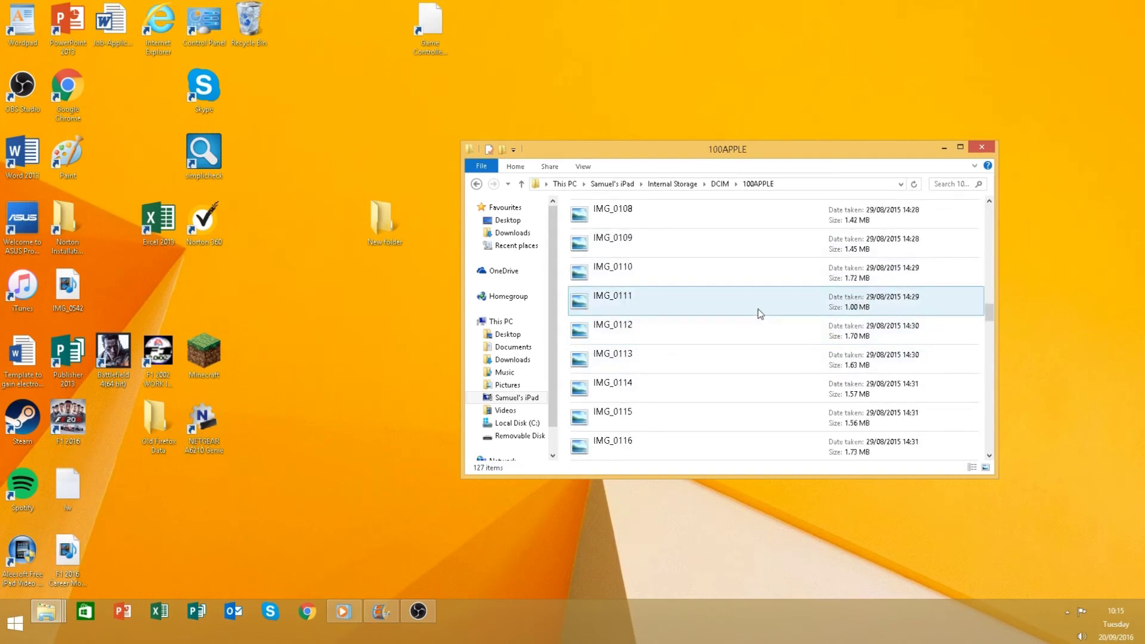
scroll(757, 309, down, 20)
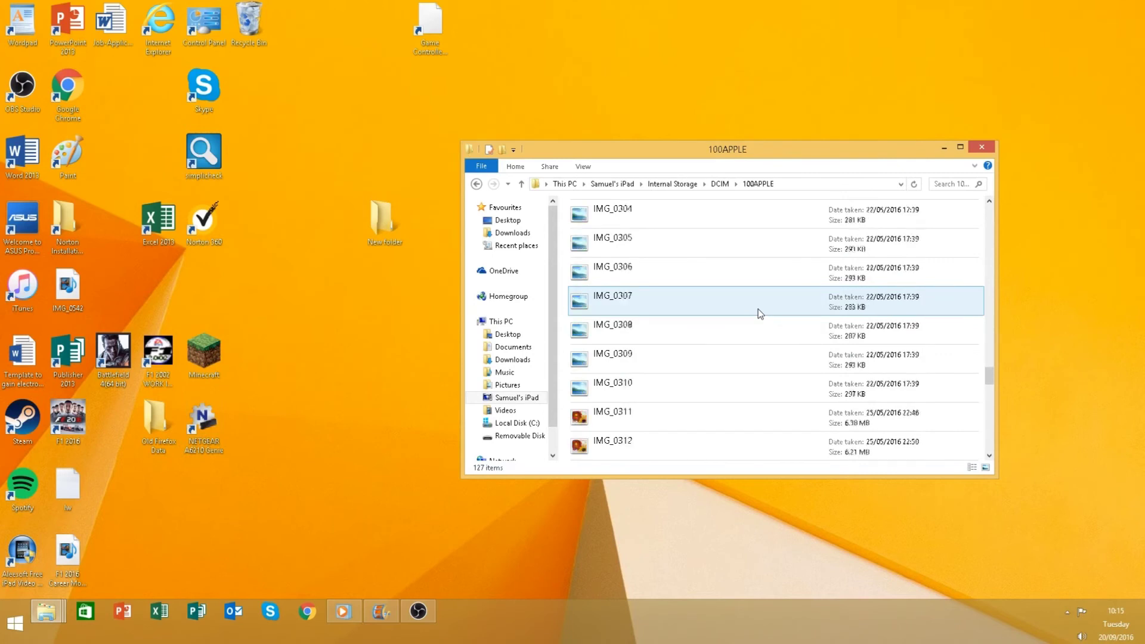
scroll(758, 309, down, 10)
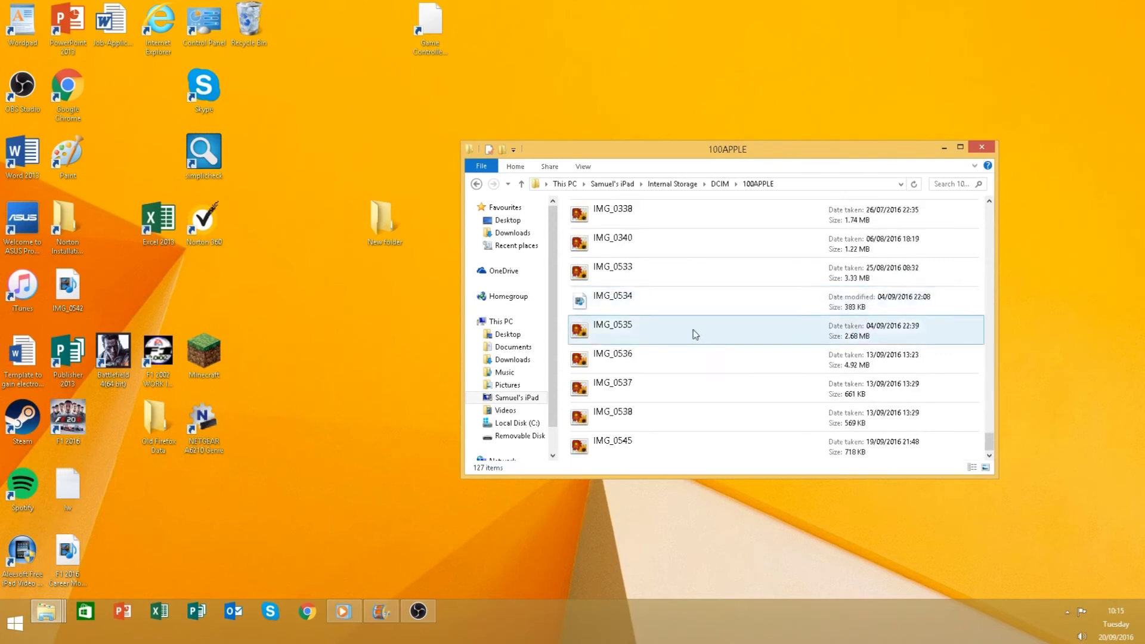
drag(680, 302, 672, 95)
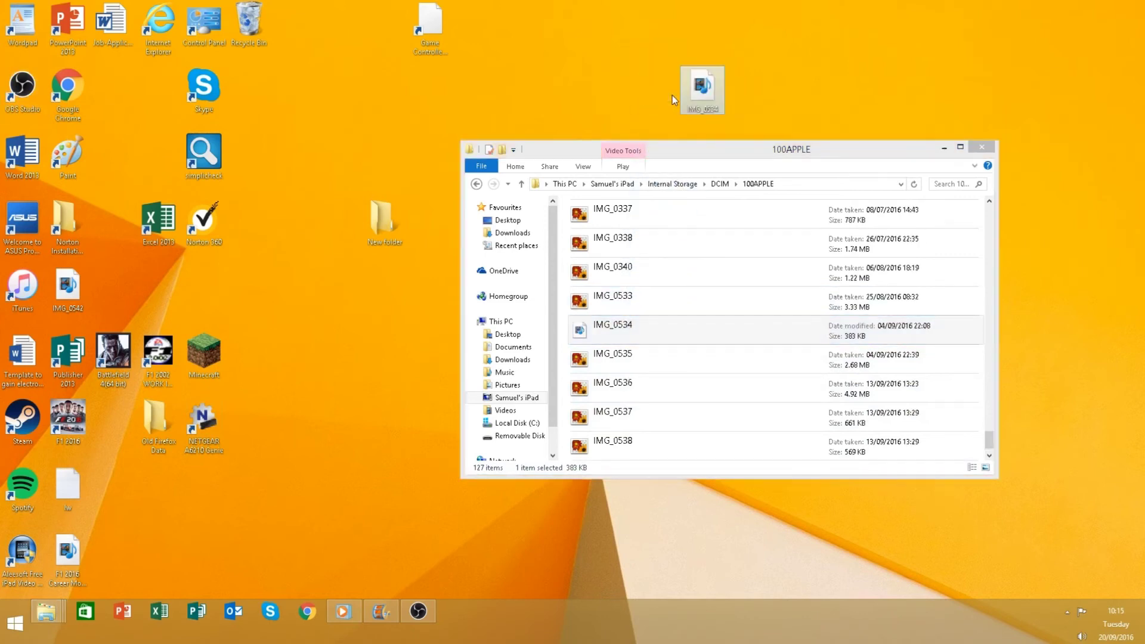
- Preview the picture IMG_0535 and copy it from the iPad folder to the desktop
drag(710, 361, 734, 392)
double_click(644, 332)
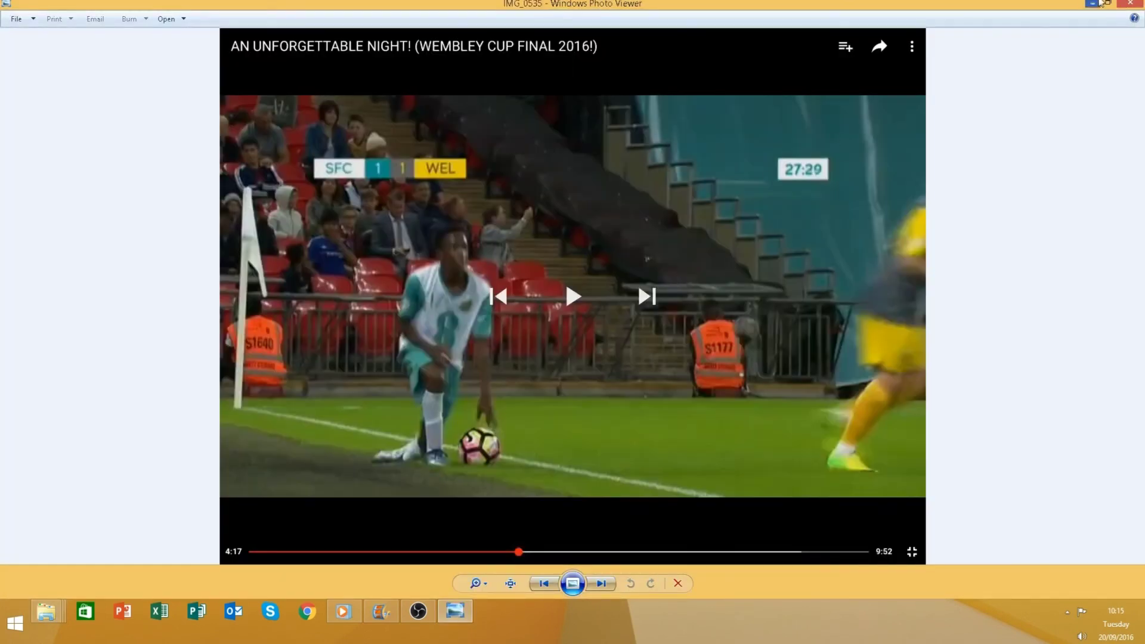
click(1129, 4)
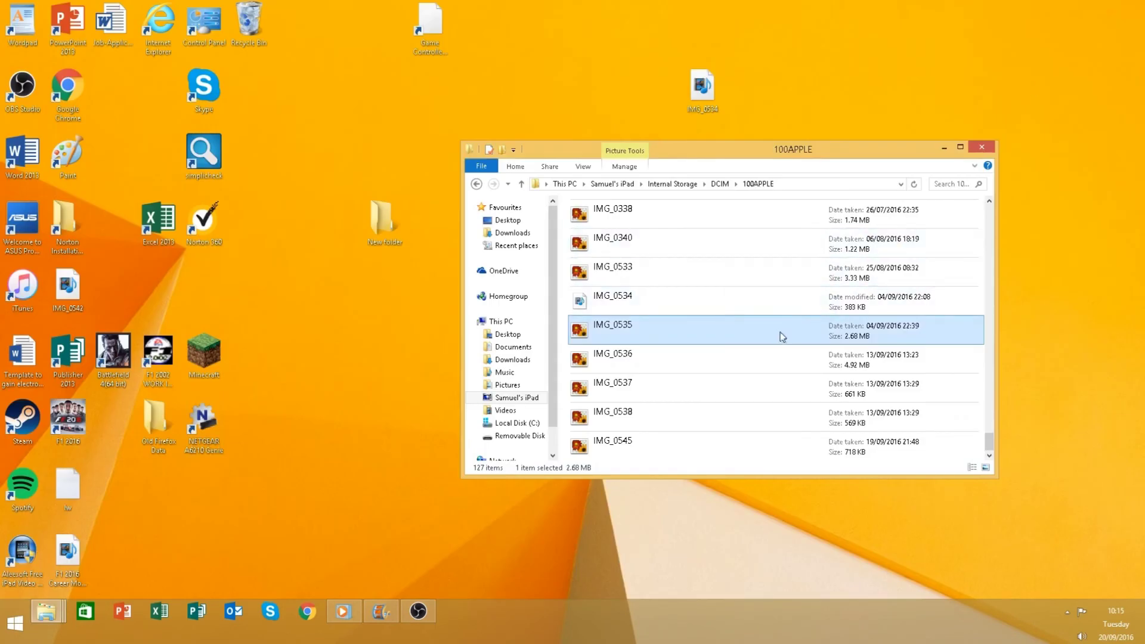
drag(781, 336, 783, 116)
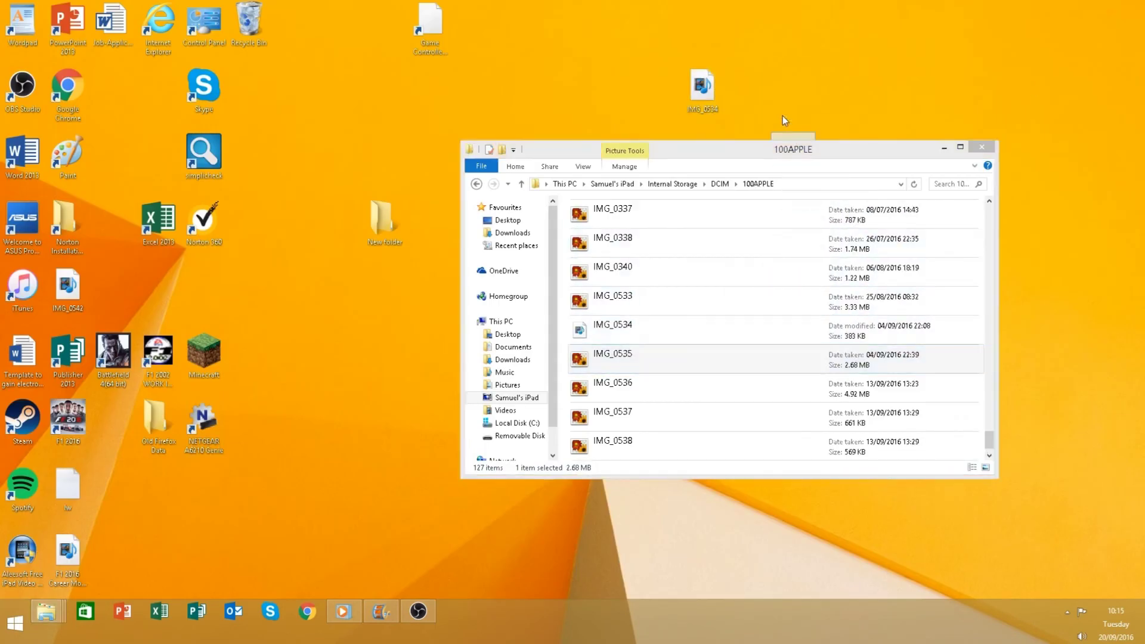
click(944, 147)
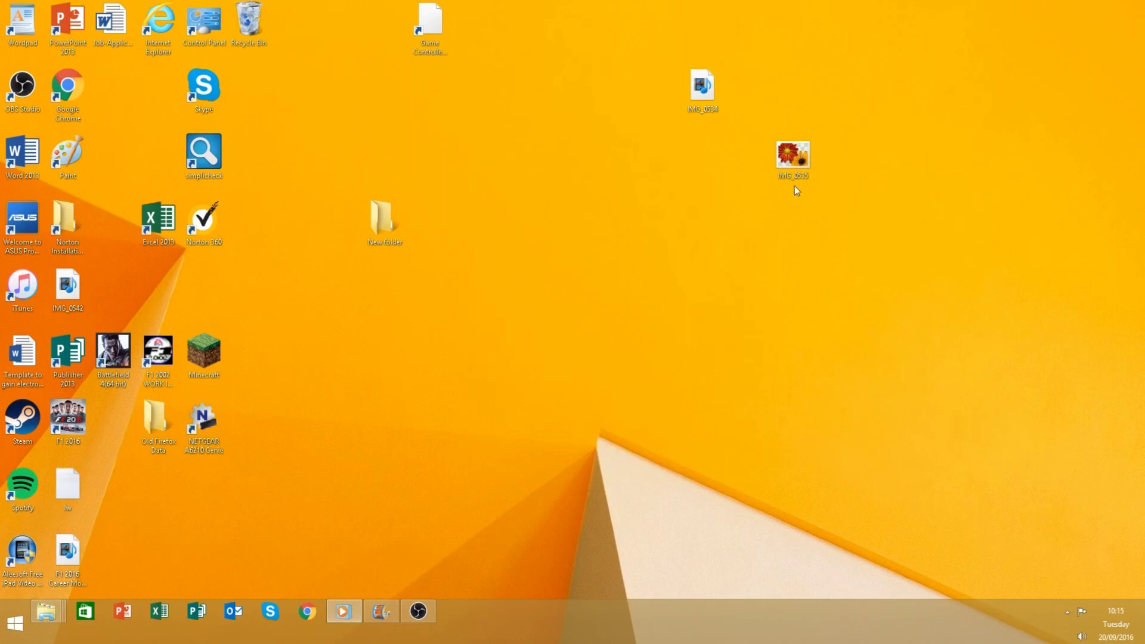
- Check the desktop copies by playing the video IMG_0534 and viewing the picture IMG_0535
double_click(714, 97)
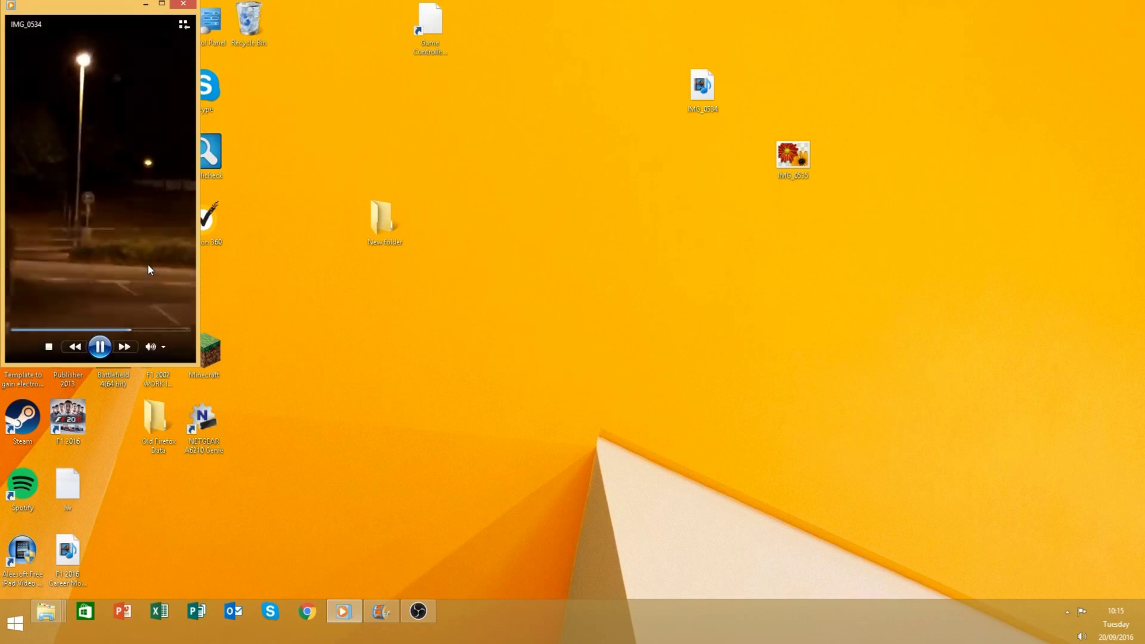
click(192, 8)
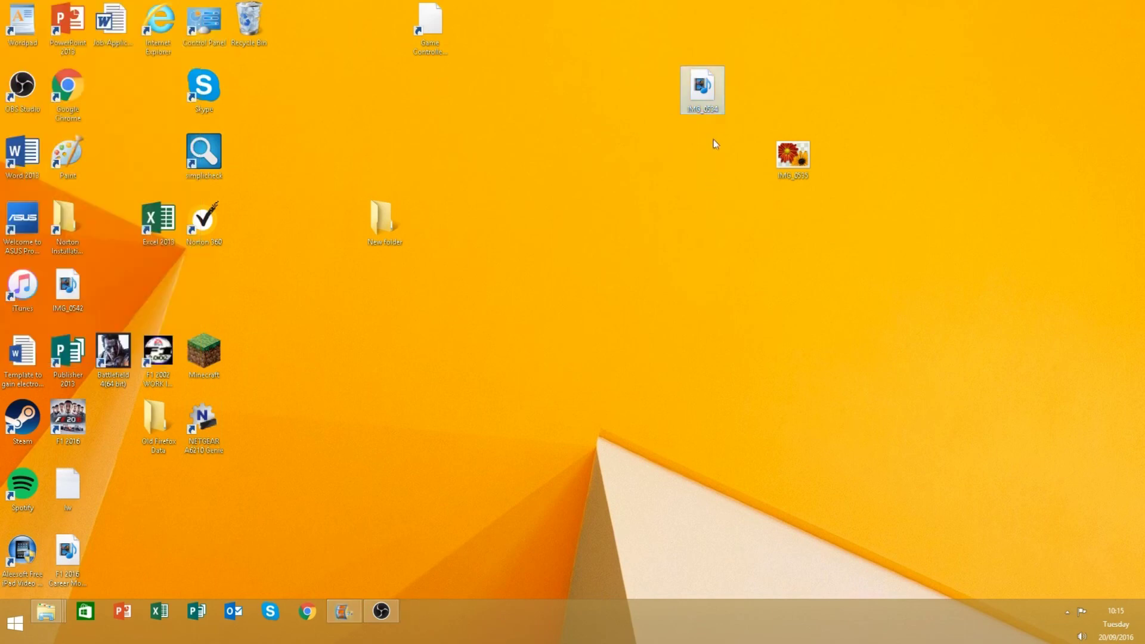
double_click(799, 162)
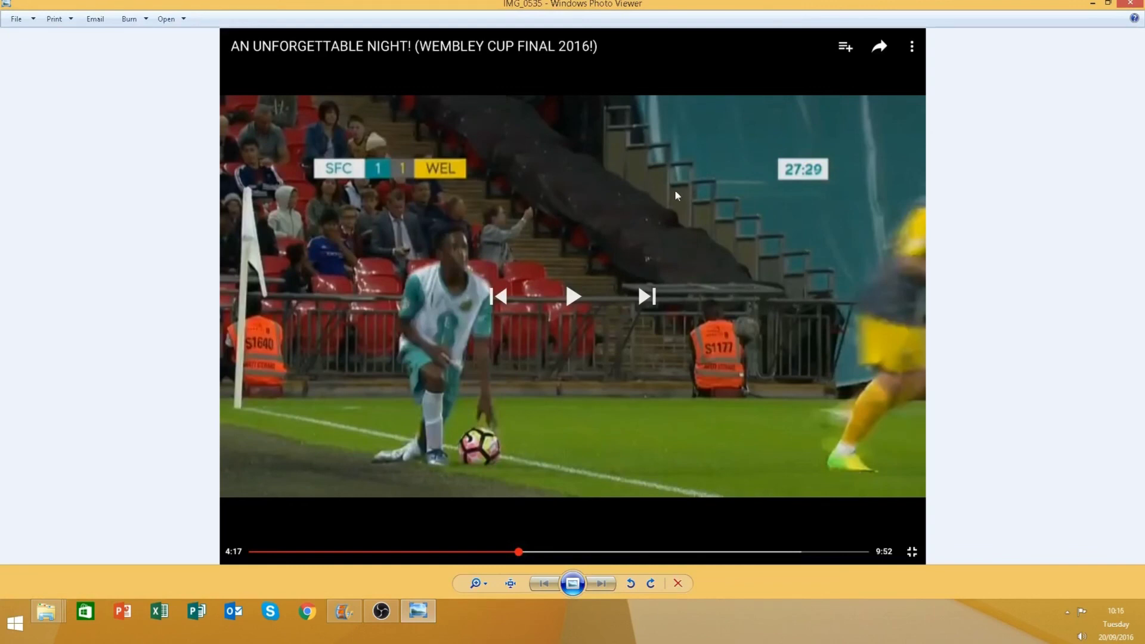
key(alt+F4)
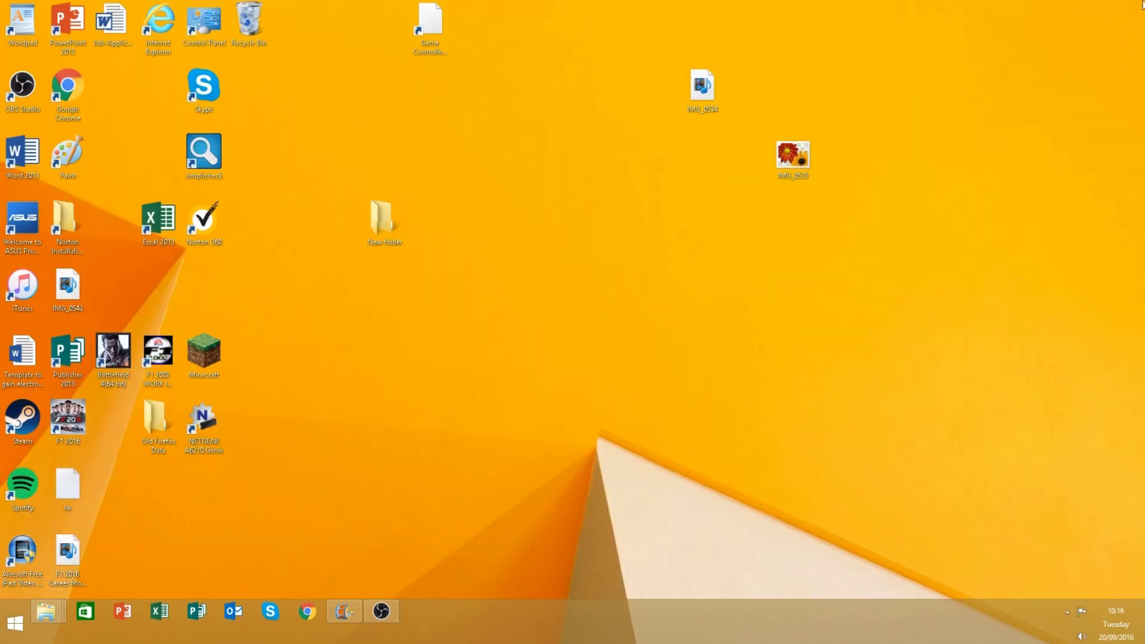
click(793, 156)
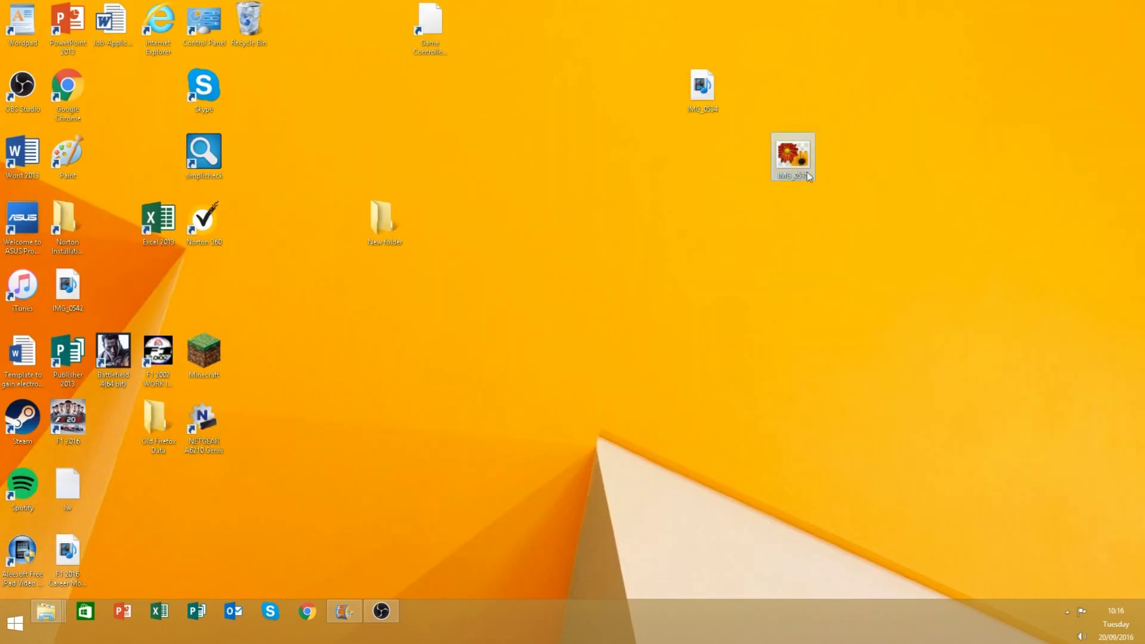
click(682, 87)
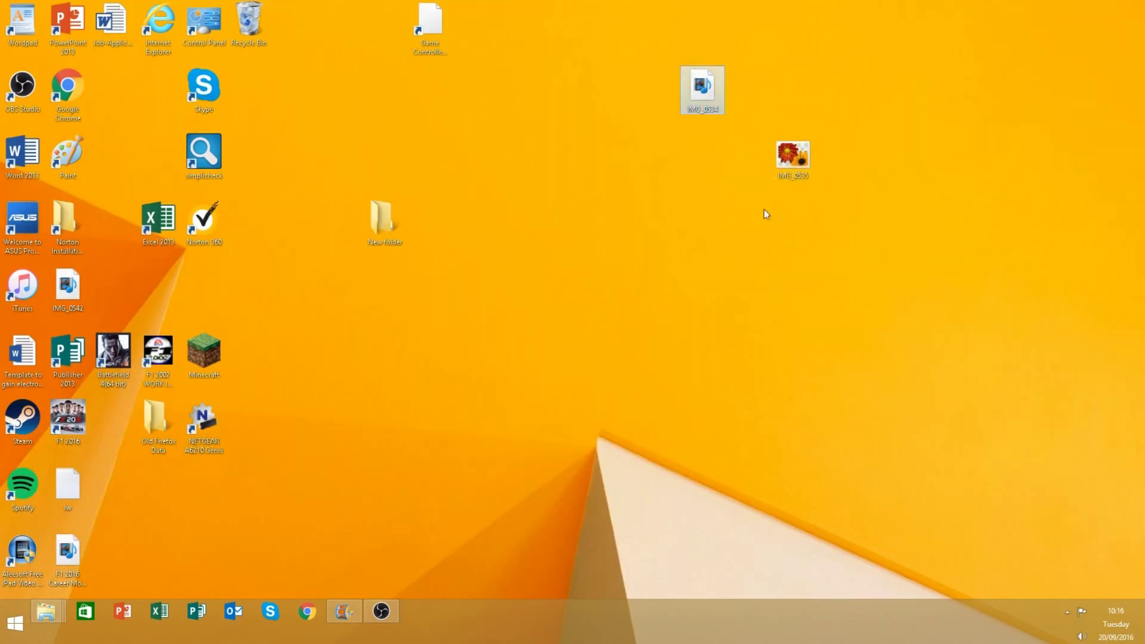